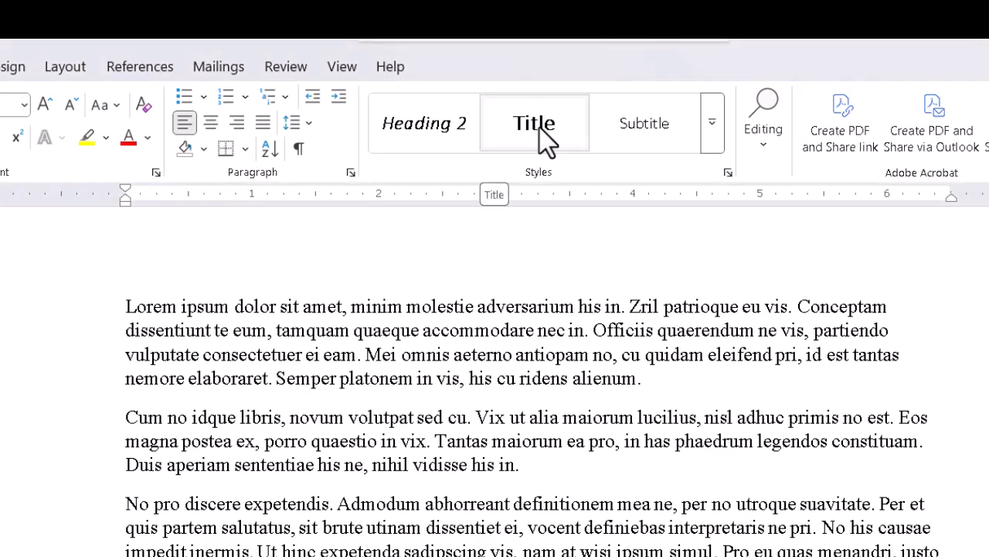
Step: Modify the Title style so that the style for the following paragraph is Subtitle
{"action": "right_click", "coordinate": [545, 139]}
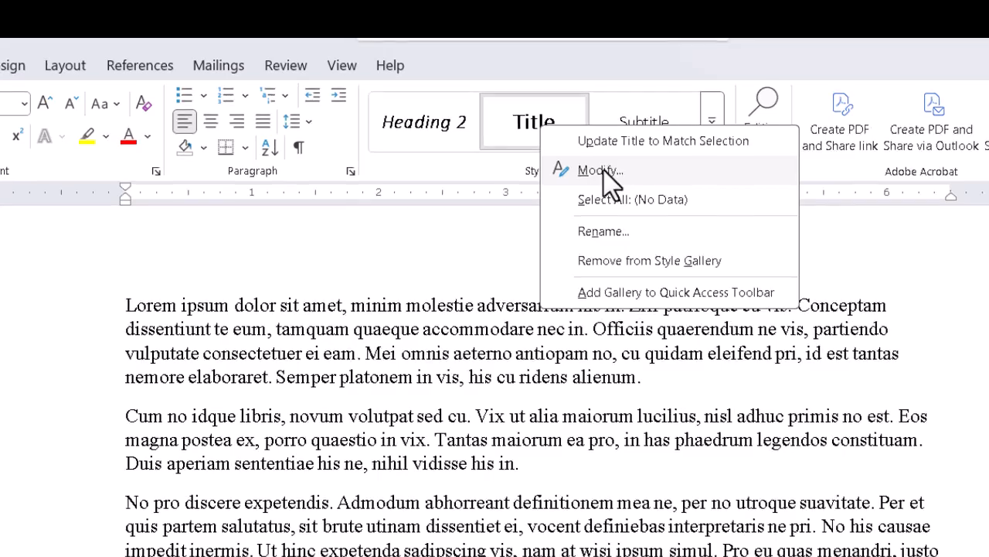
{"action": "left_click", "coordinate": [605, 174]}
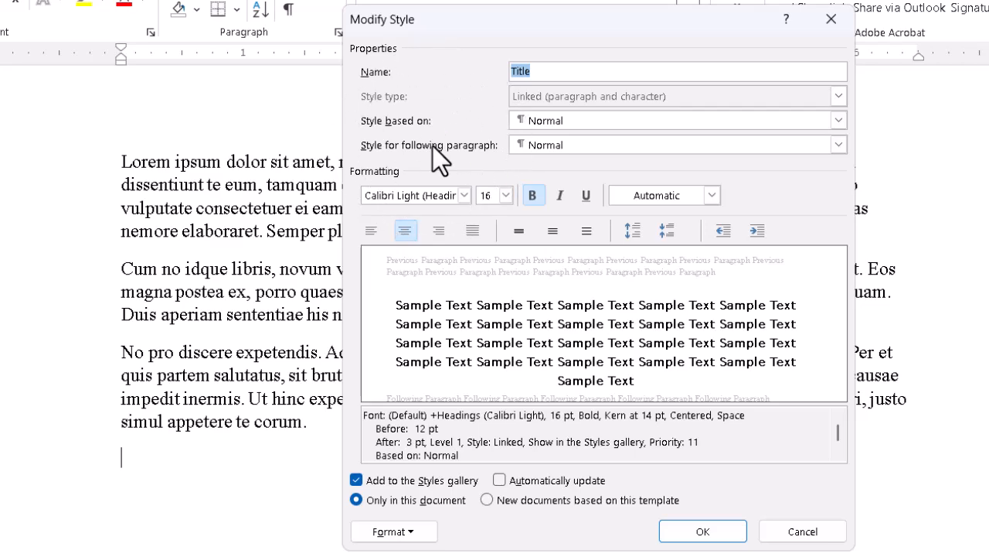
{"action": "left_click", "coordinate": [557, 145]}
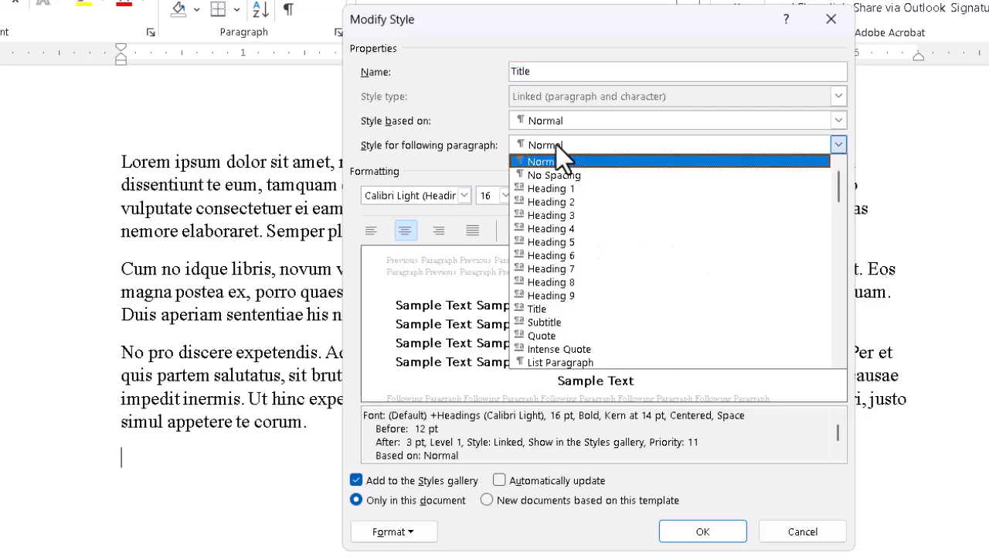
{"action": "left_click", "coordinate": [575, 323]}
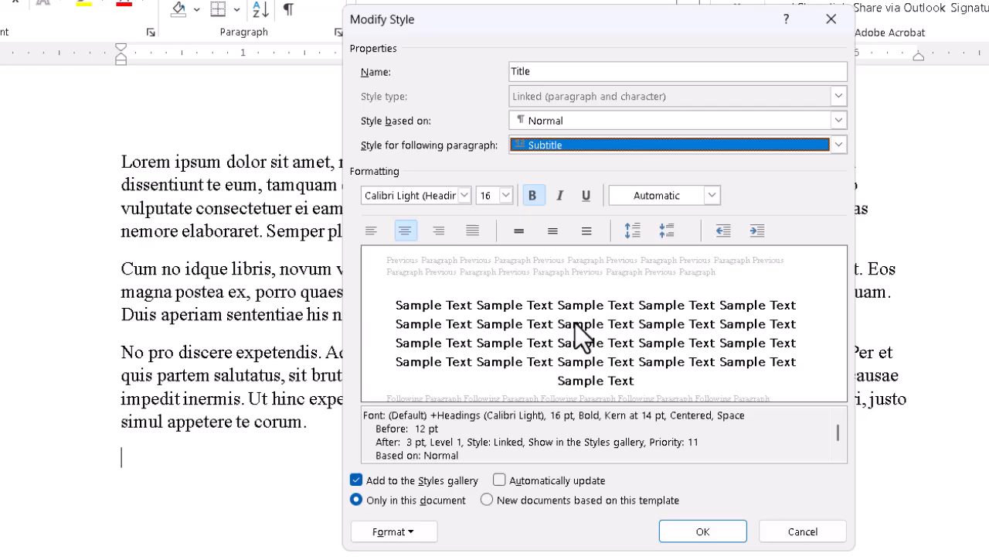
{"action": "left_click", "coordinate": [709, 533]}
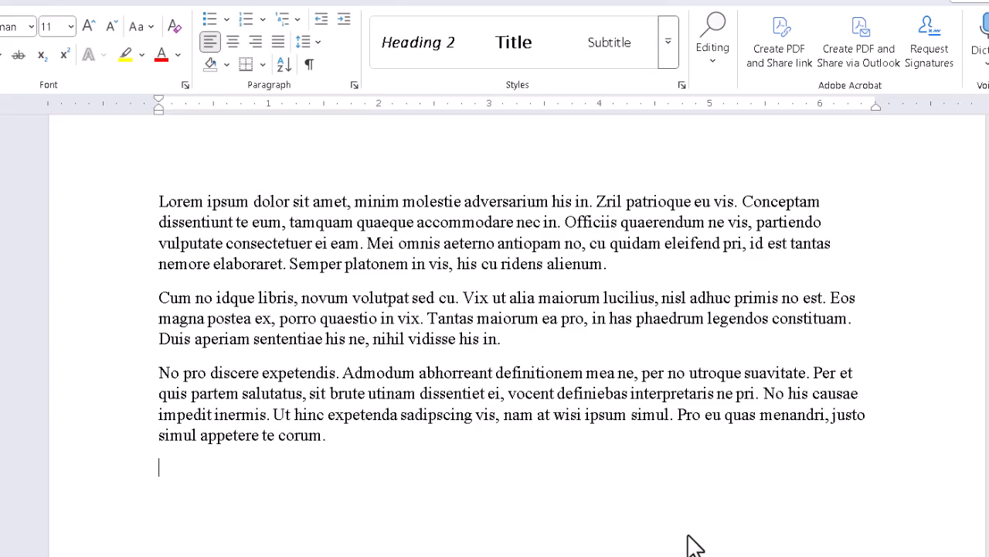
Step: Modify the Subtitle style, browse the styles for the following paragraph and keep Normal
{"action": "left_click", "coordinate": [613, 40]}
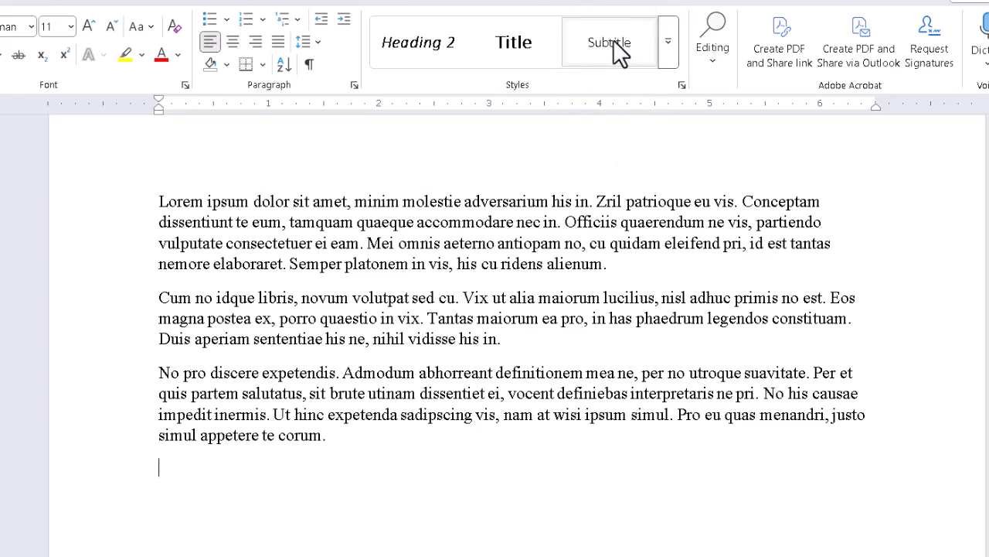
{"action": "right_click", "coordinate": [613, 40]}
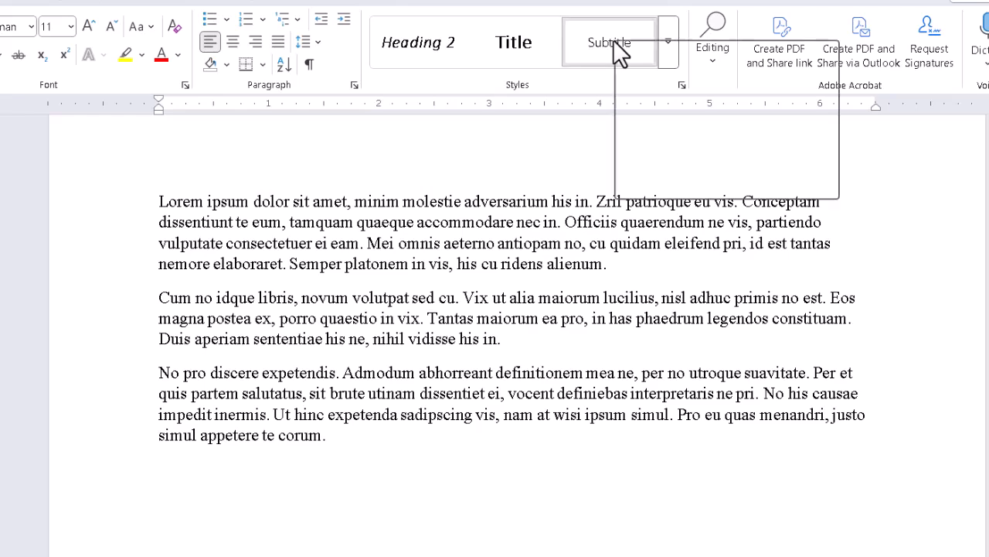
{"action": "left_click", "coordinate": [666, 85]}
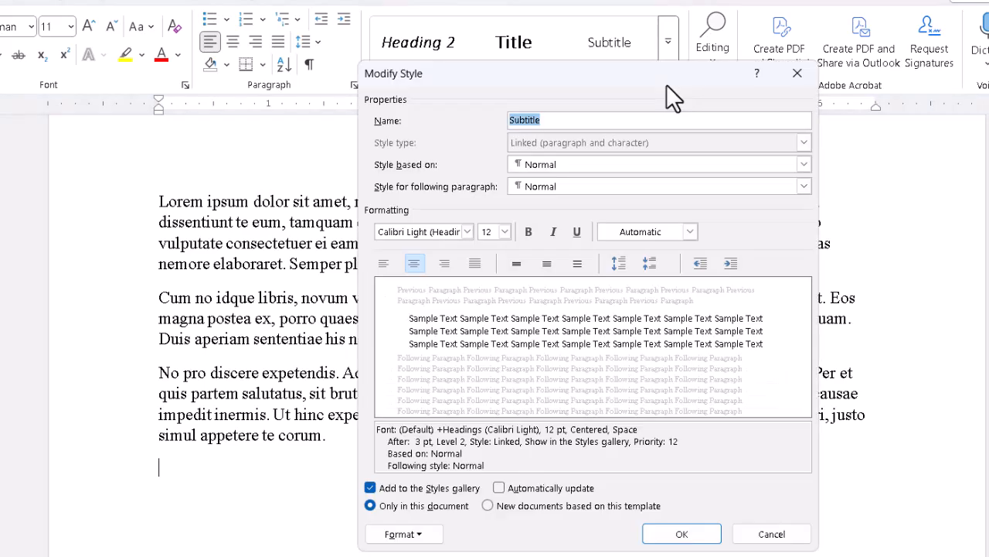
{"action": "left_click", "coordinate": [613, 186]}
{"action": "left_click", "coordinate": [613, 186]}
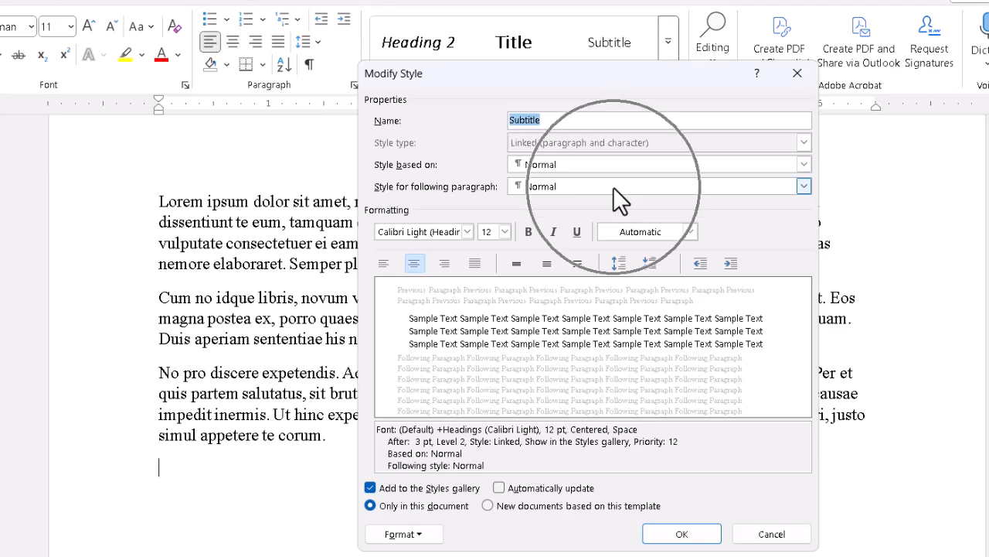
{"action": "left_click", "coordinate": [613, 186]}
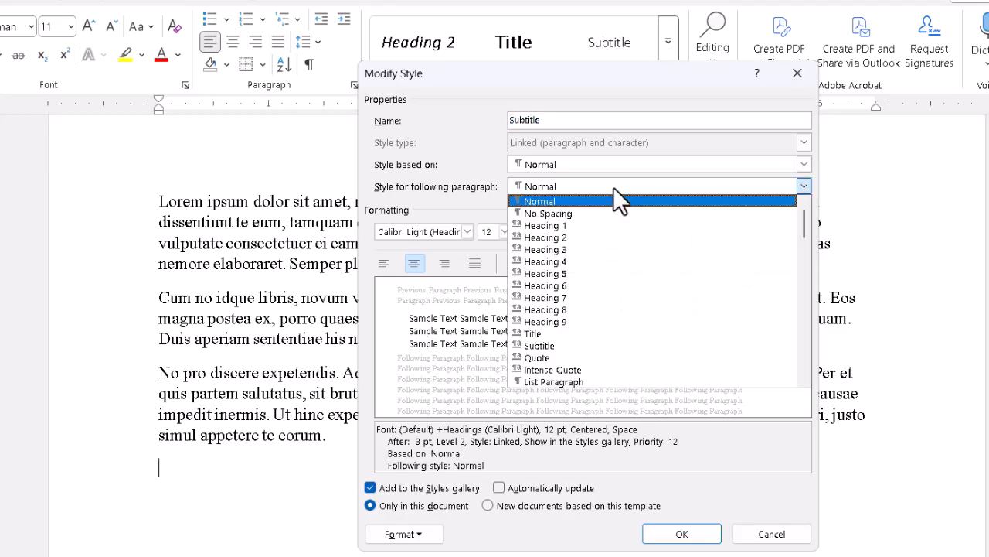
{"action": "scroll", "coordinate": [634, 269], "scroll_direction": "down", "scroll_amount": 4}
{"action": "scroll", "coordinate": [630, 274], "scroll_direction": "down", "scroll_amount": 5}
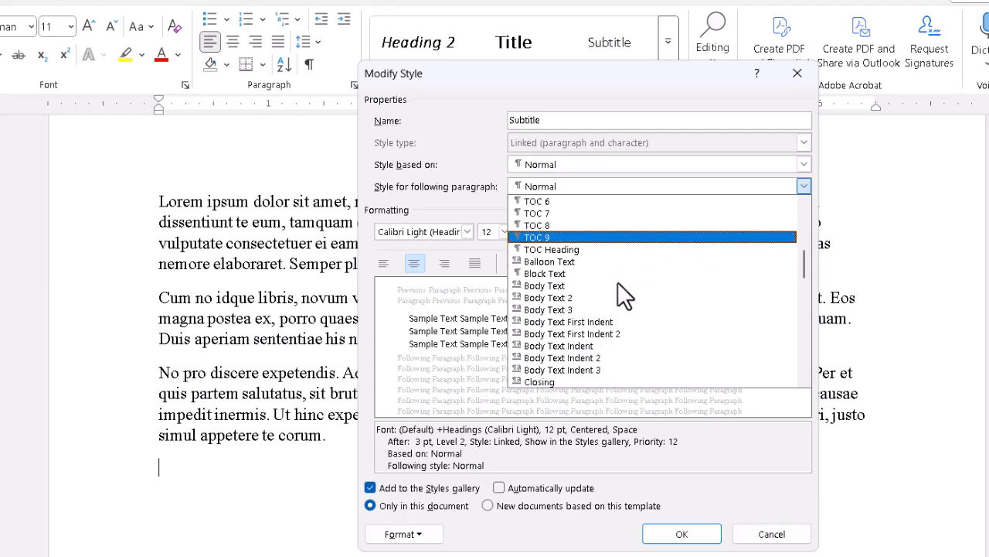
{"action": "left_click", "coordinate": [463, 194]}
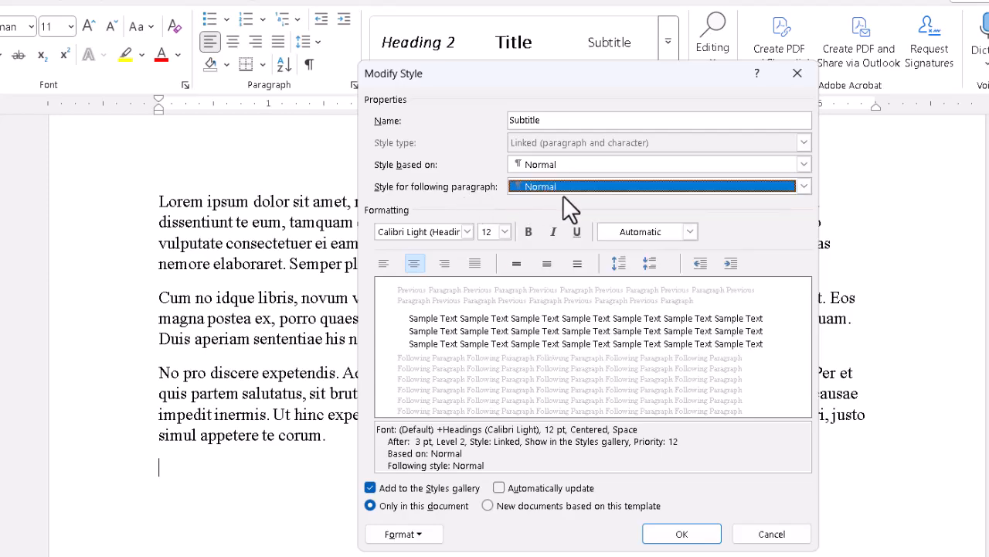
{"action": "left_click", "coordinate": [692, 538]}
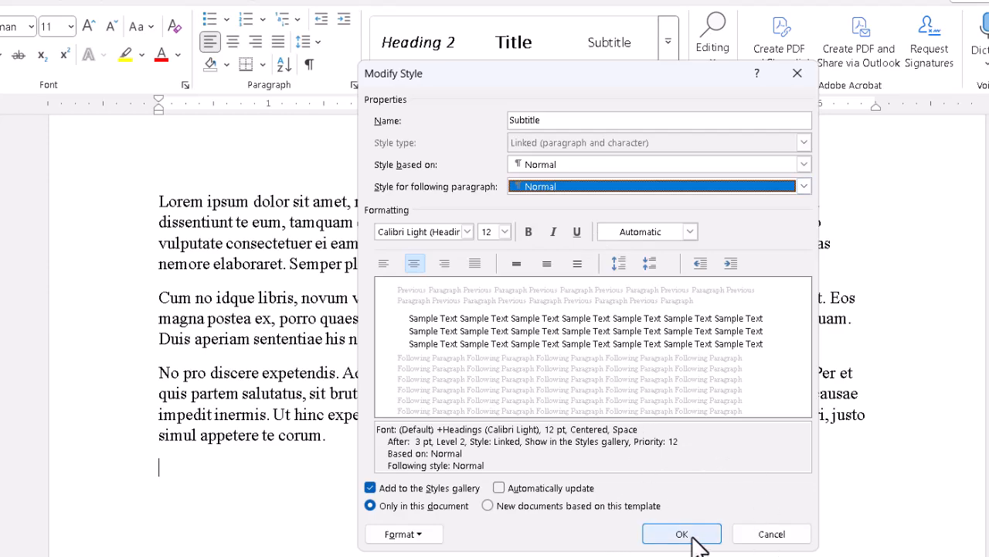
{"action": "left_click", "coordinate": [681, 534]}
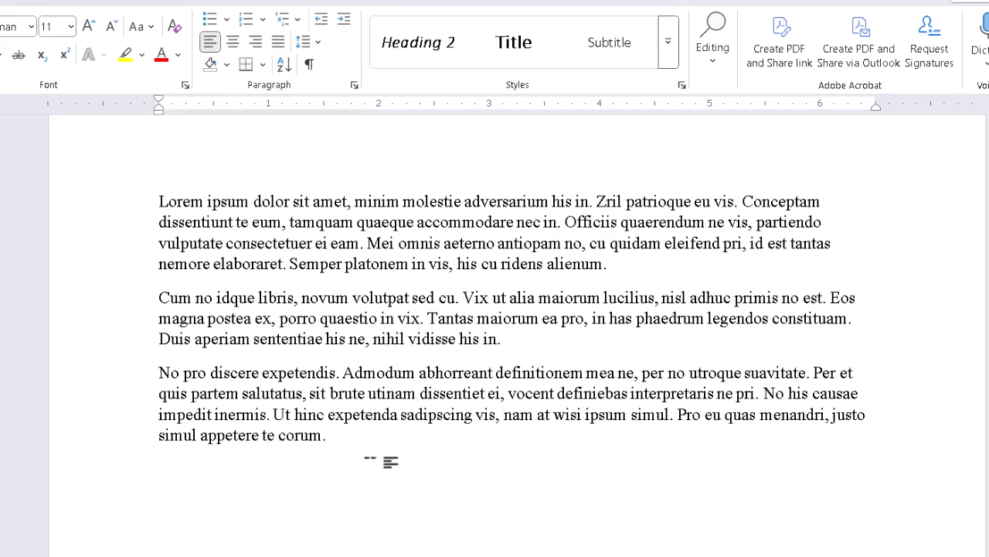
Step: Apply the Title style to the empty line below the last paragraph and enter "This is some title text"
{"action": "left_click", "coordinate": [369, 464]}
{"action": "left_click", "coordinate": [520, 53]}
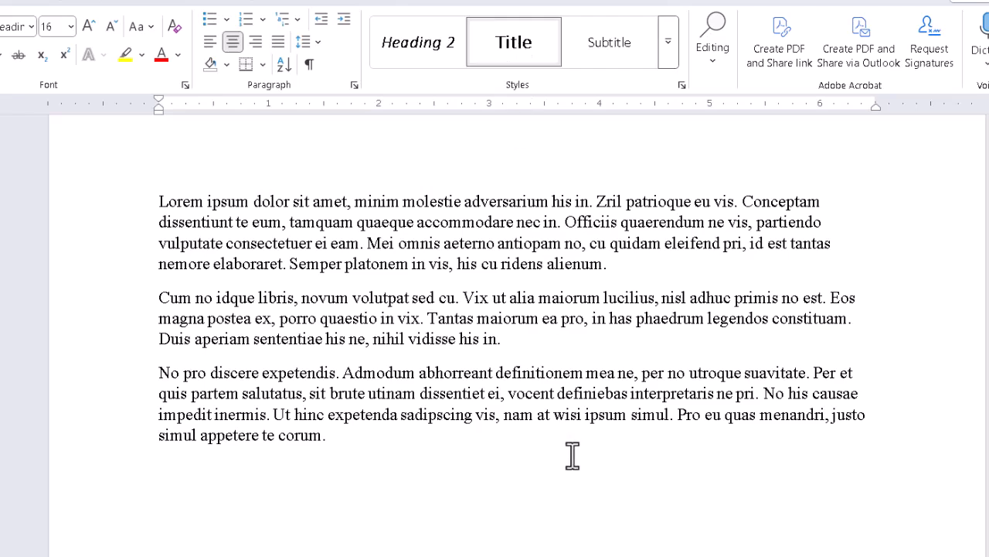
{"action": "type", "text": "This is some t"}
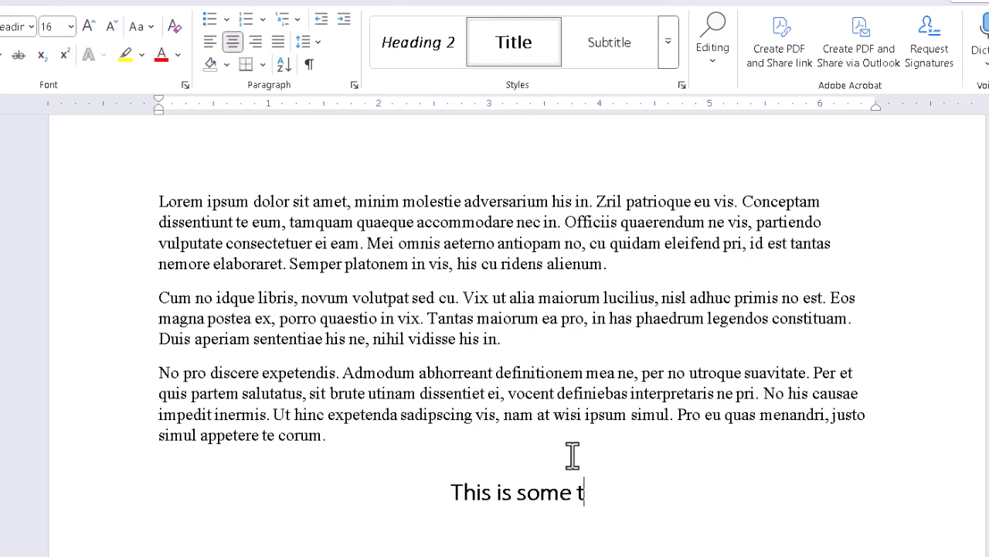
{"action": "type", "text": "itle text"}
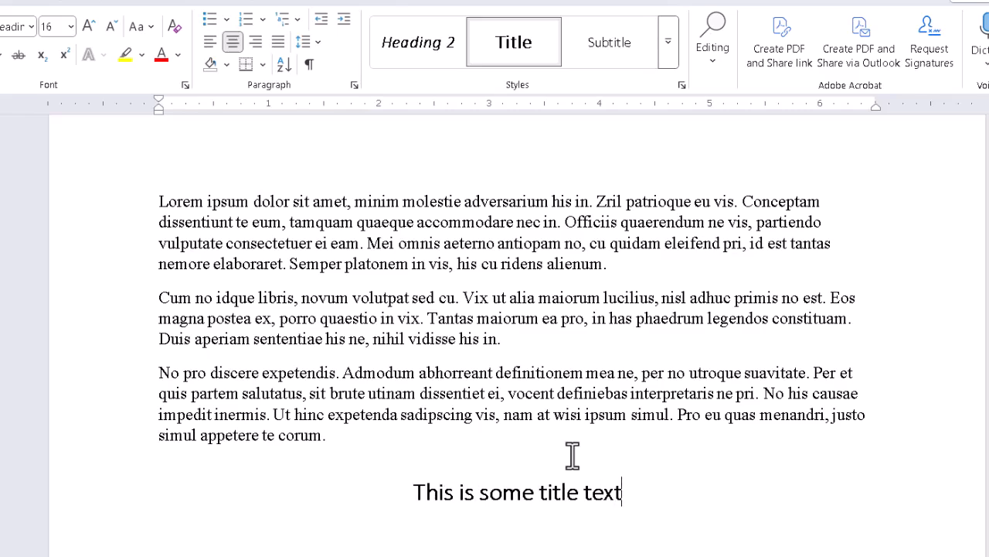
Step: Add a new paragraph below the title reading "This is some subtitle text"
{"action": "key", "text": "Return"}
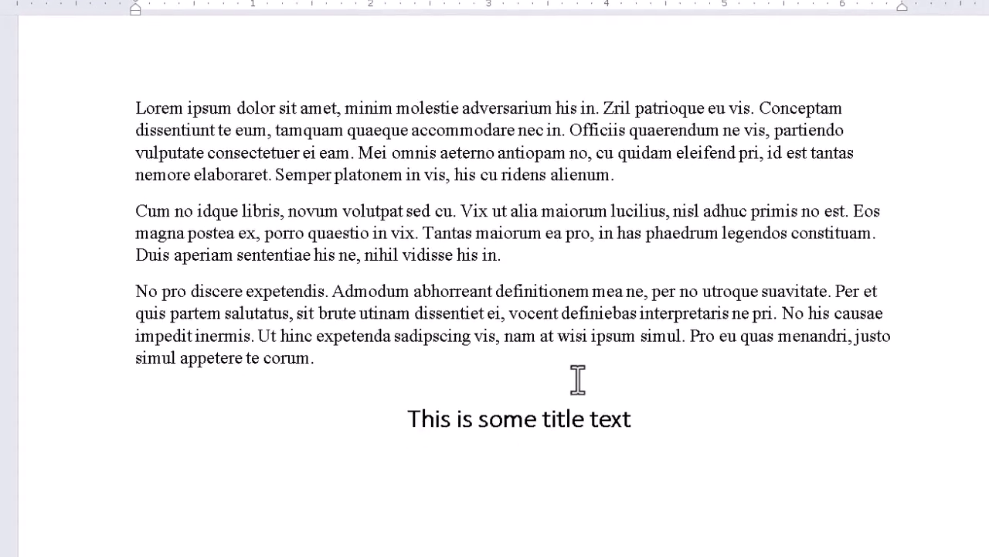
{"action": "type", "text": "Th"}
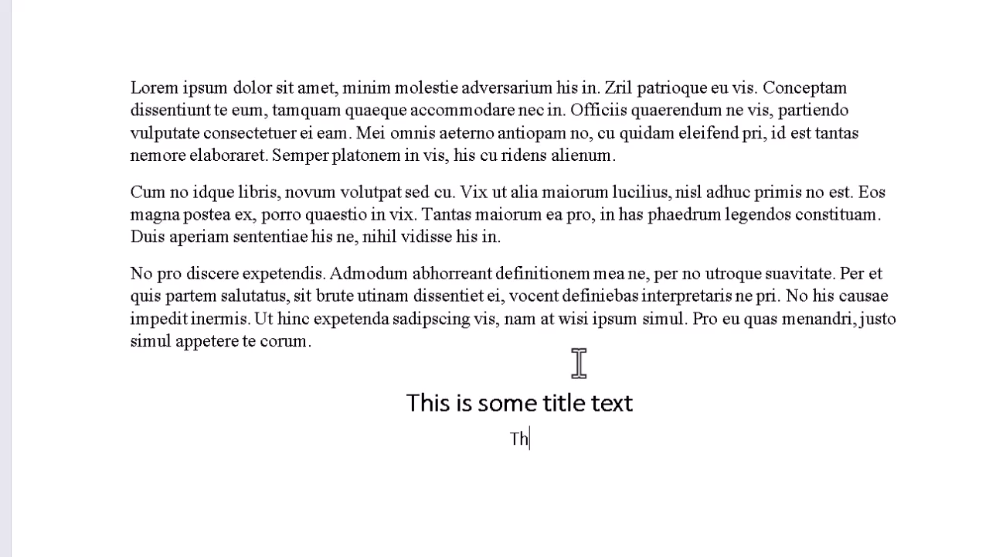
{"action": "type", "text": "is is some "}
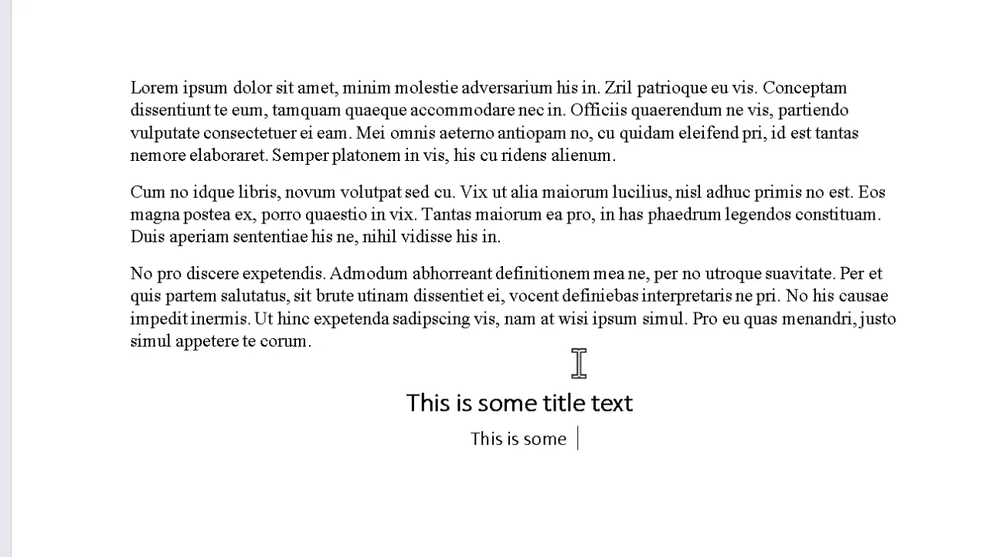
{"action": "type", "text": "subtitle"}
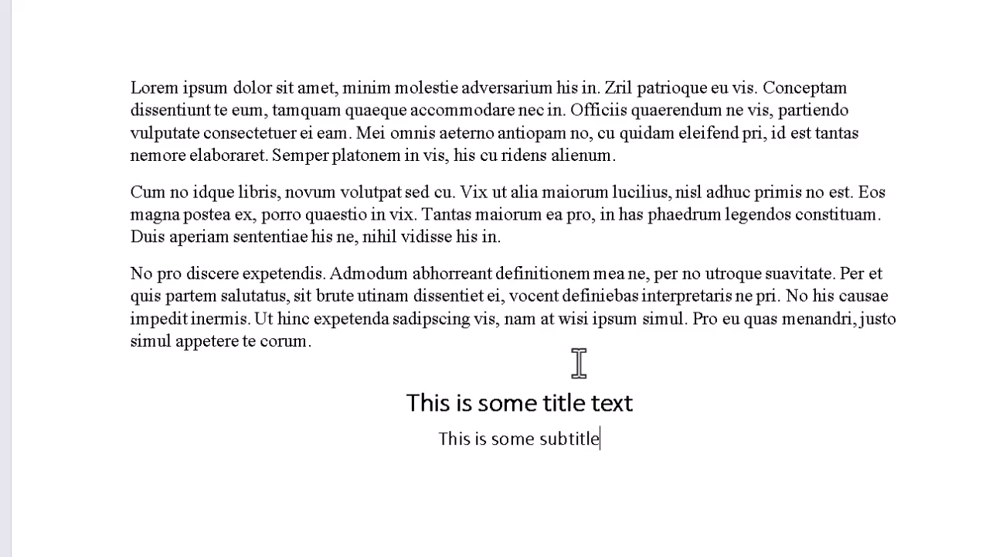
{"action": "type", "text": " text"}
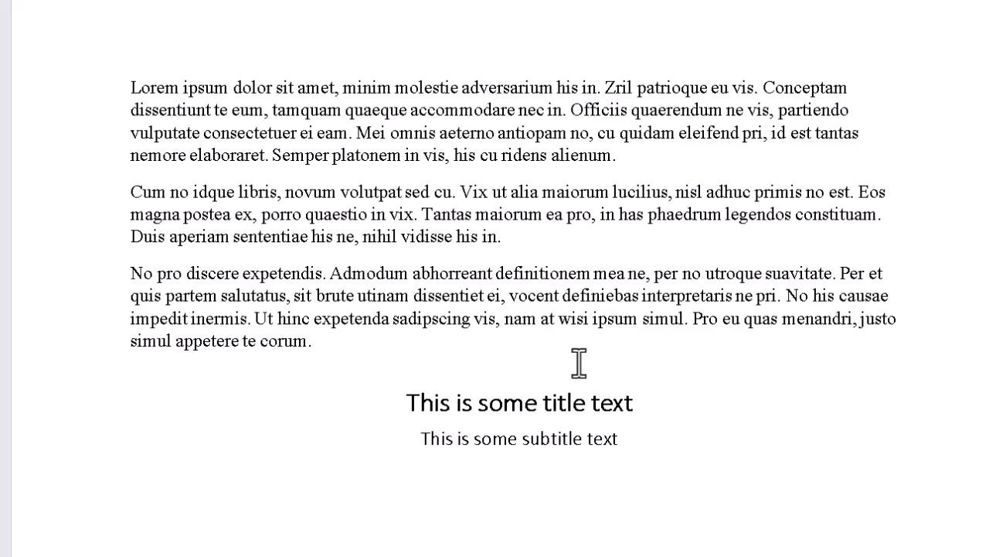
Step: Add a new paragraph below the subtitle reading "This is normal text."
{"action": "key", "text": "Return"}
{"action": "type", "text": "This is normal"}
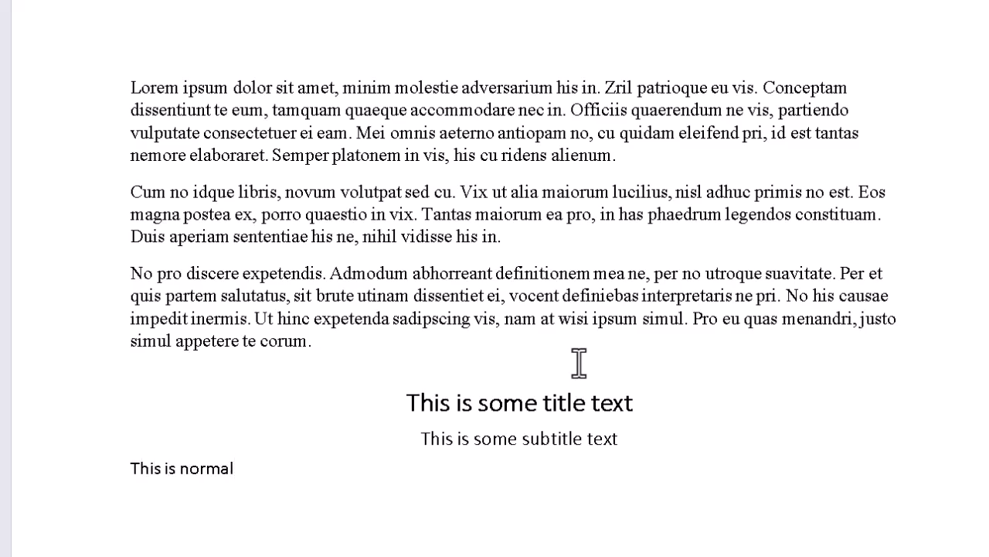
{"action": "type", "text": " text."}
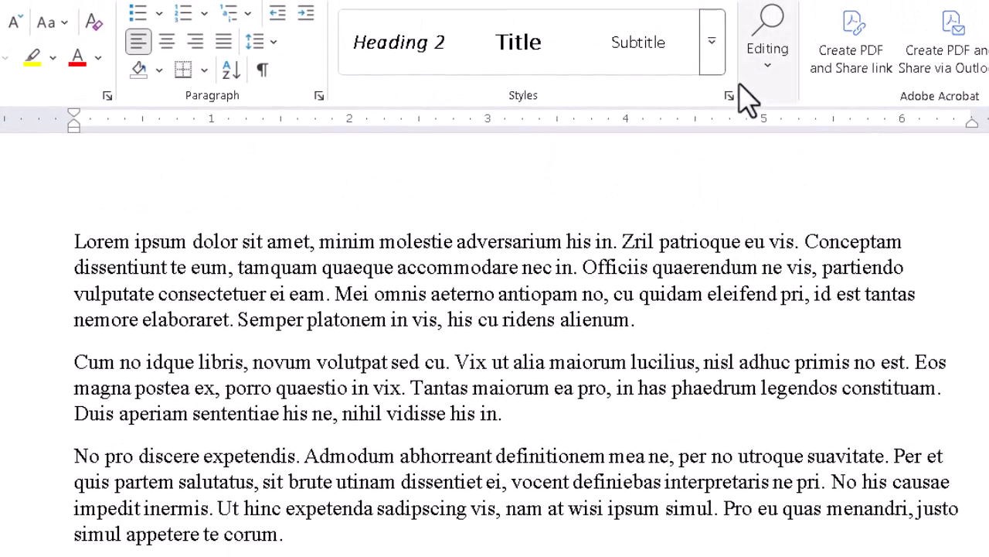
{"action": "left_click", "coordinate": [712, 40]}
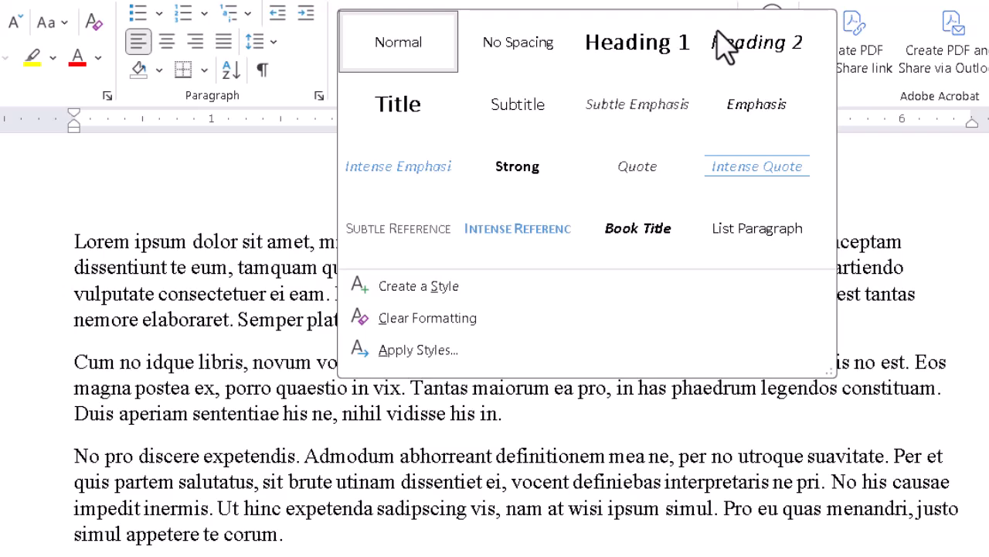
{"action": "left_click", "coordinate": [546, 1]}
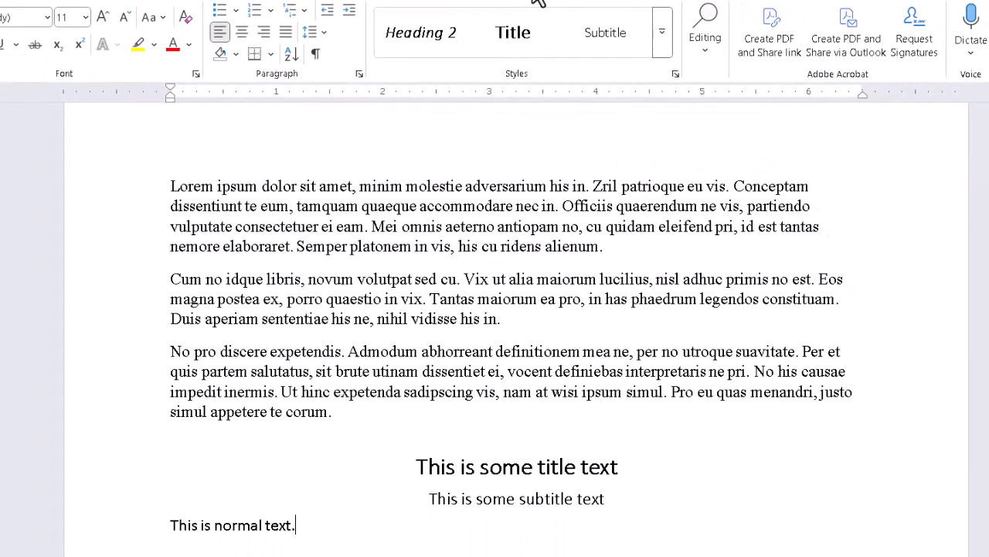